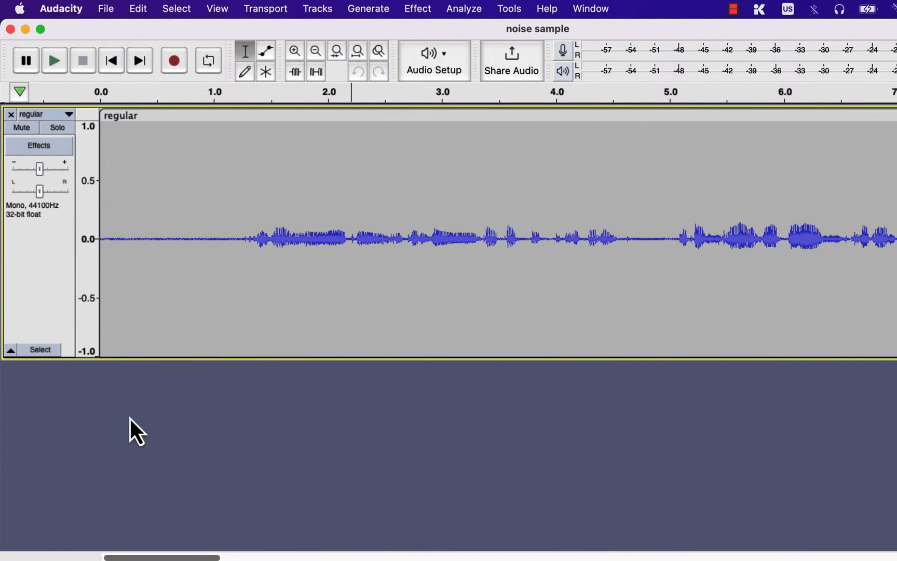
Play the noisy speech recording to hear the hiss, then stop playback.
key("space")
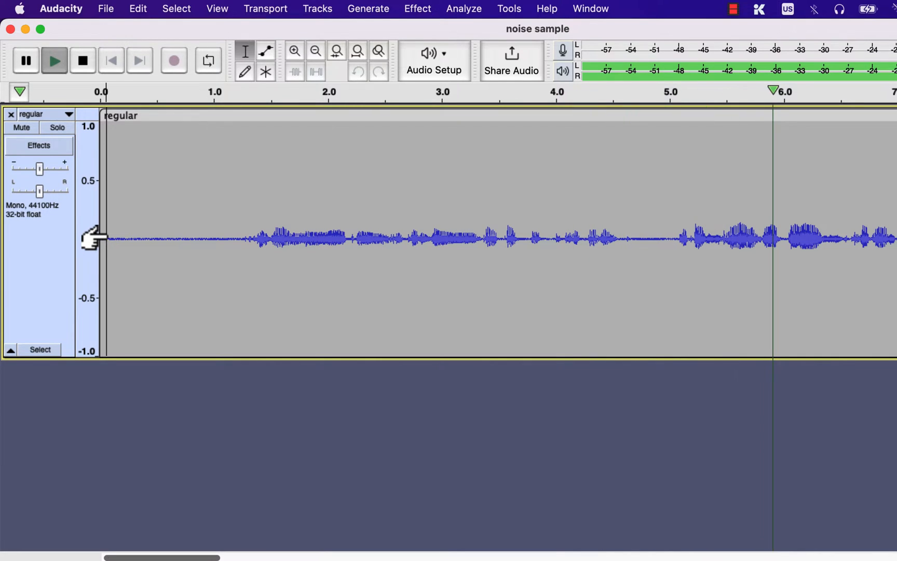
key("space")
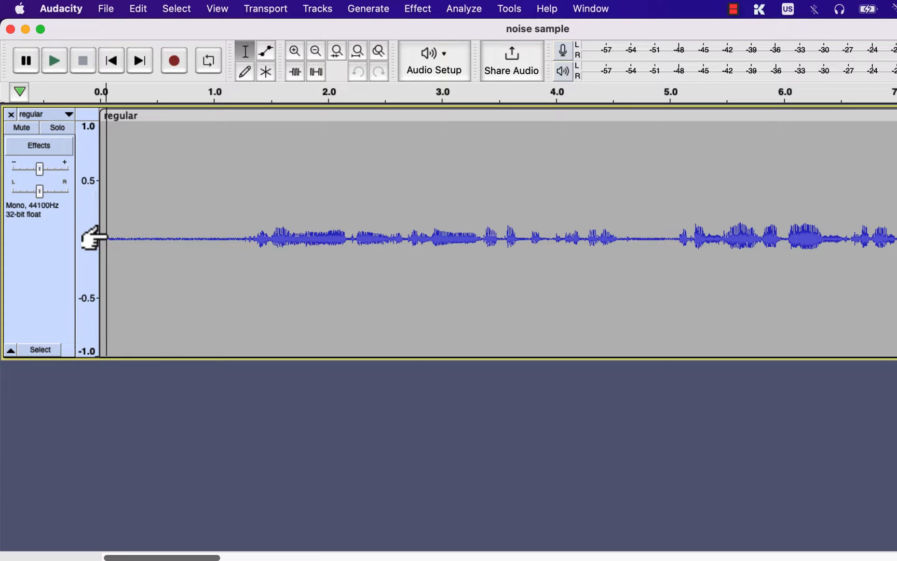
Normalize the whole speech track to a -3.0 dB peak with DC offset removal.
left_click(173, 215)
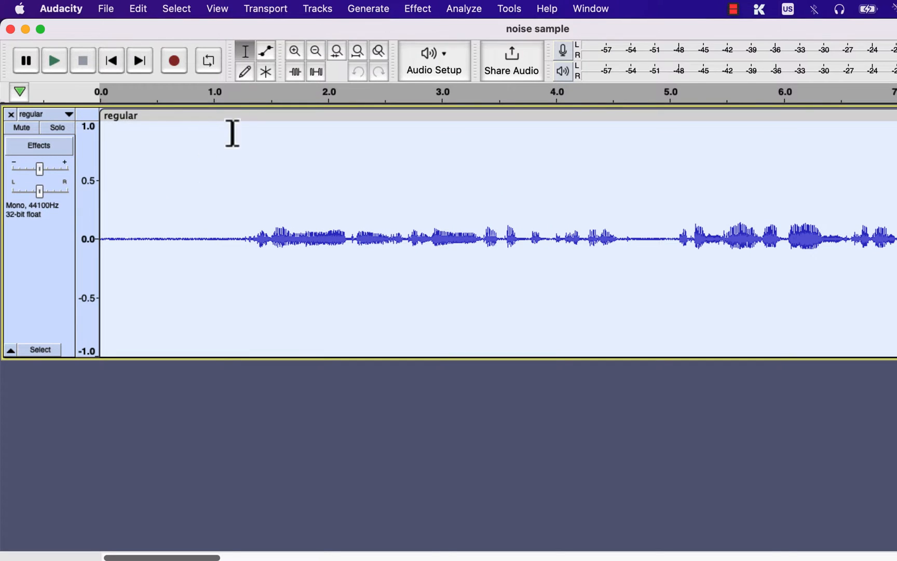
left_click(418, 9)
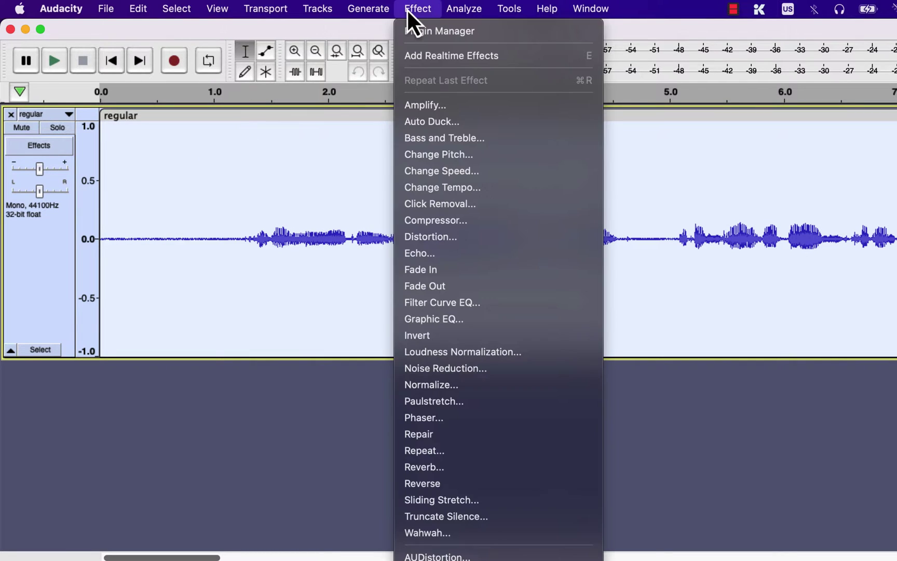
left_click(423, 386)
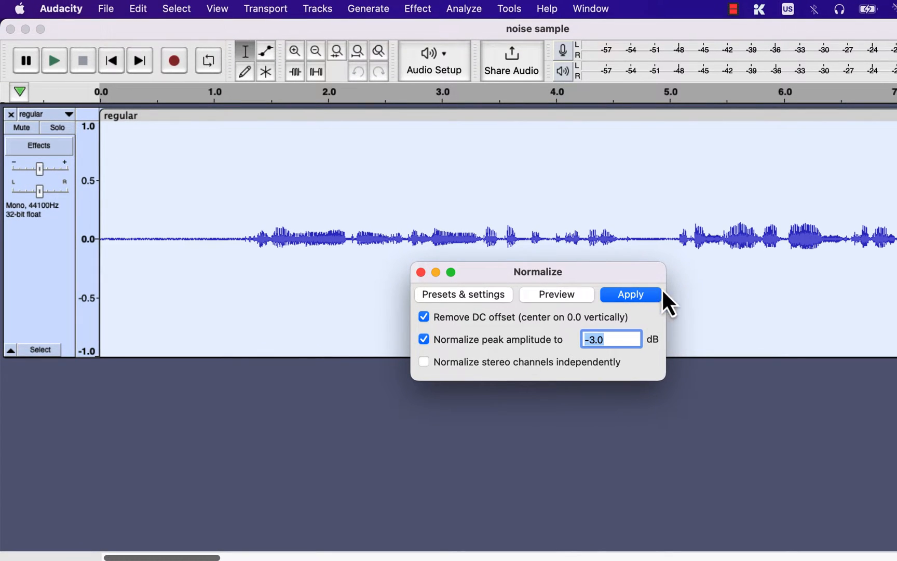
left_click(631, 294)
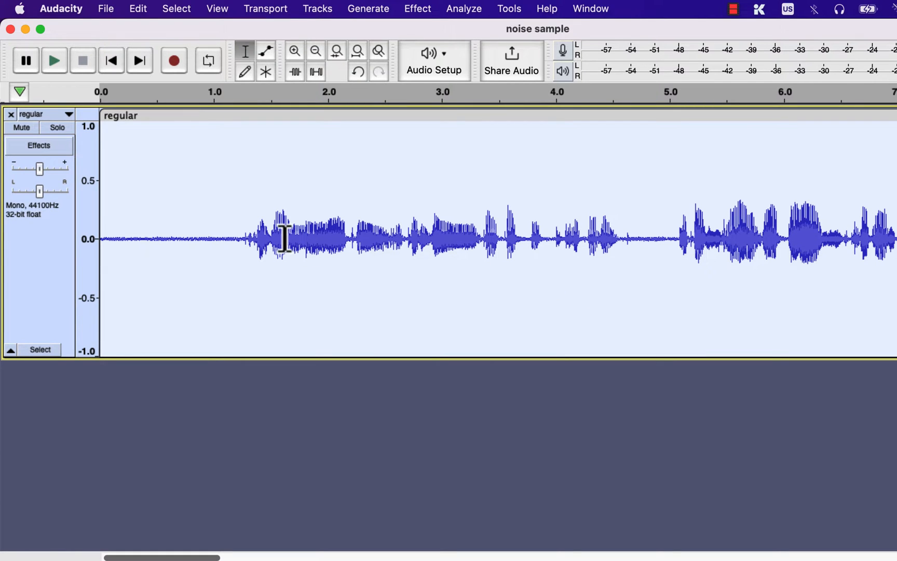
left_click(104, 224)
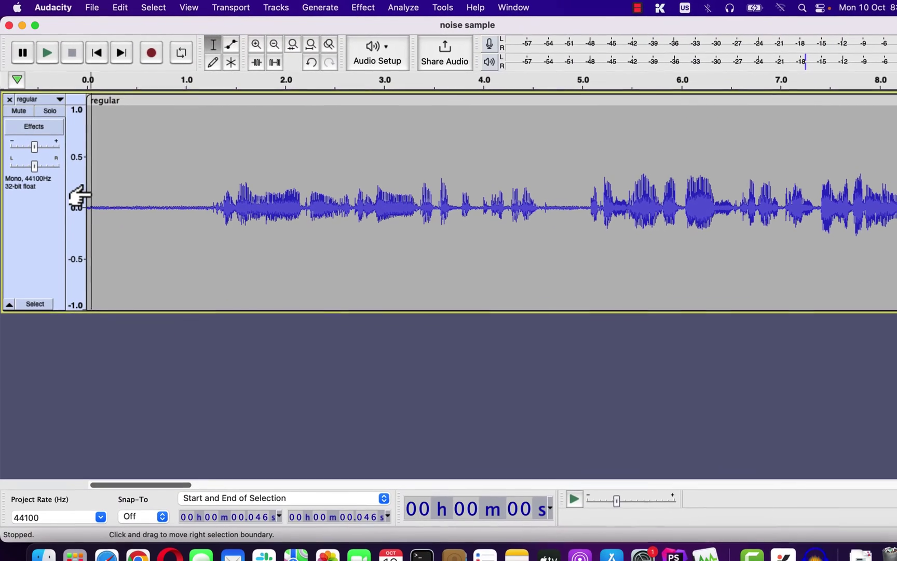
key("space")
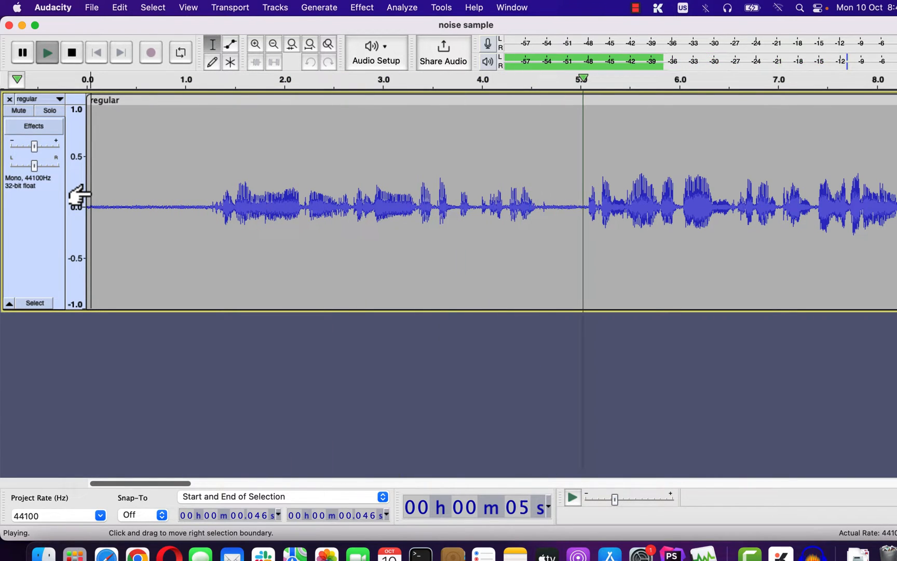
key("space")
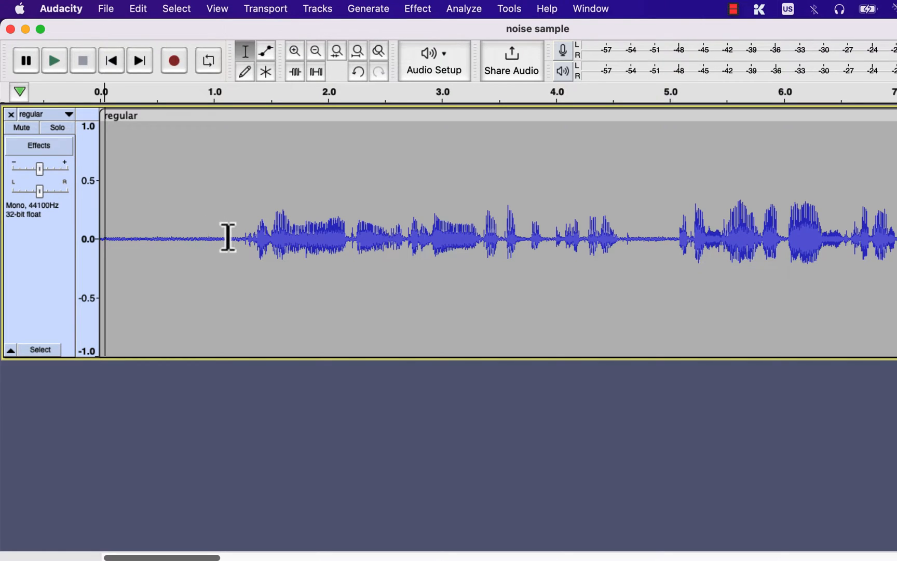
Select the silent opening 0–1.1 s and capture it as the Noise Reduction profile.
left_click_drag(228, 237, 104, 223)
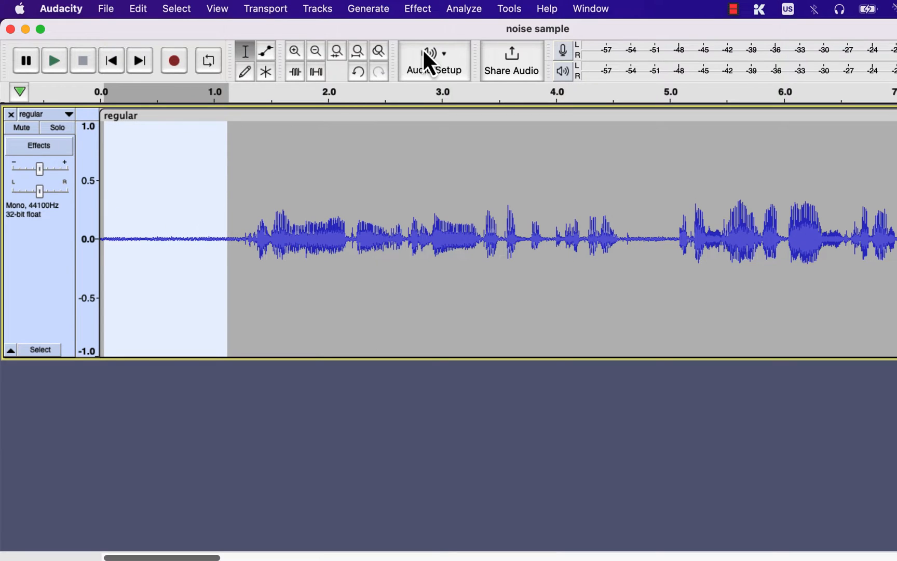
left_click(420, 12)
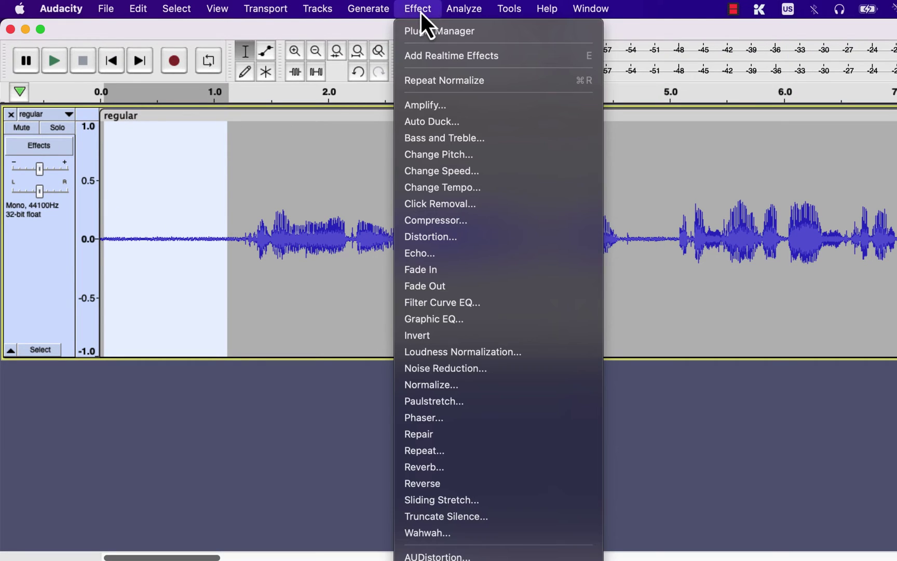
left_click(404, 369)
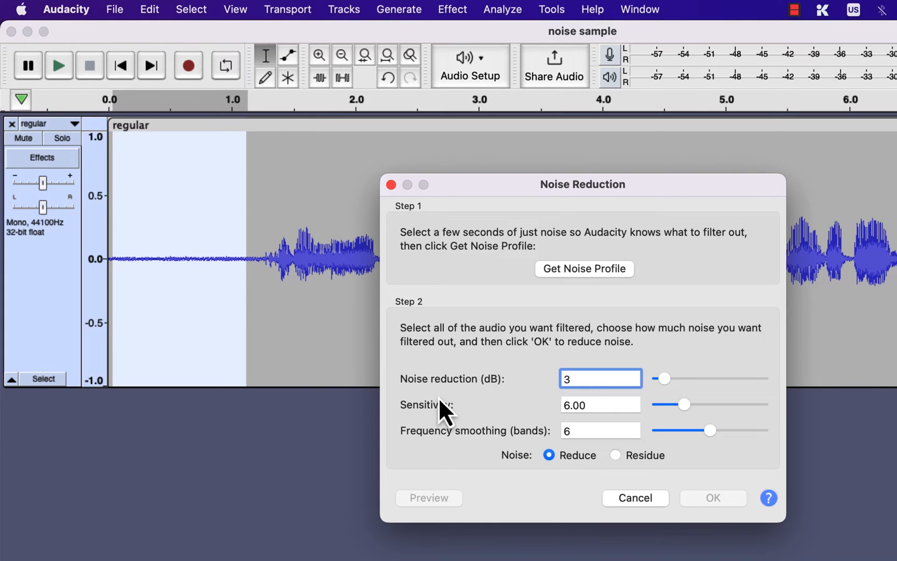
left_click(597, 274)
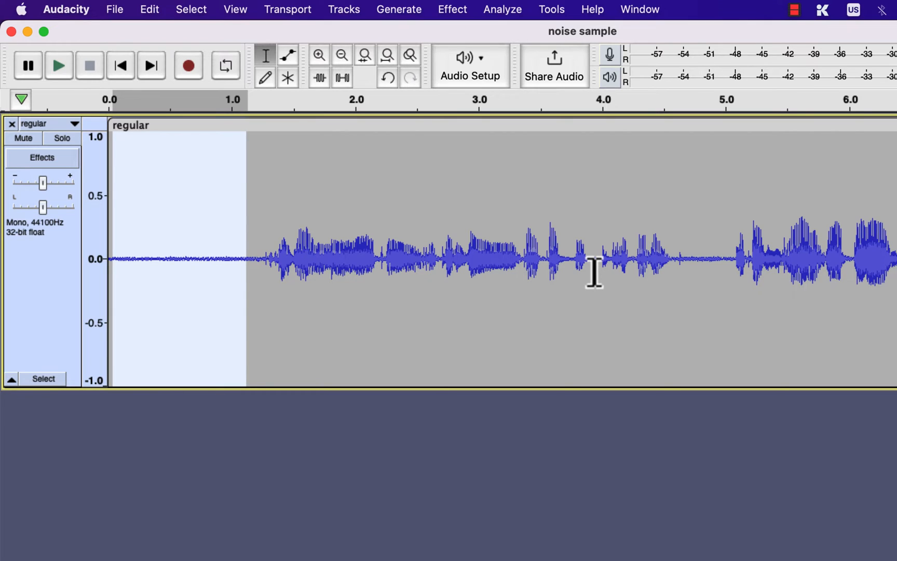
Select the entire track and bring up the Noise Reduction settings again.
double_click(402, 188)
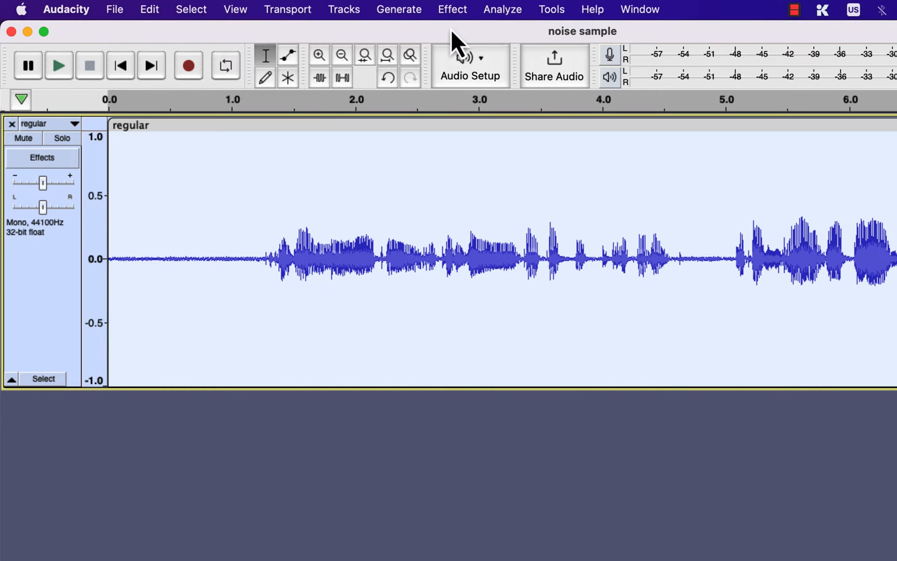
left_click(453, 10)
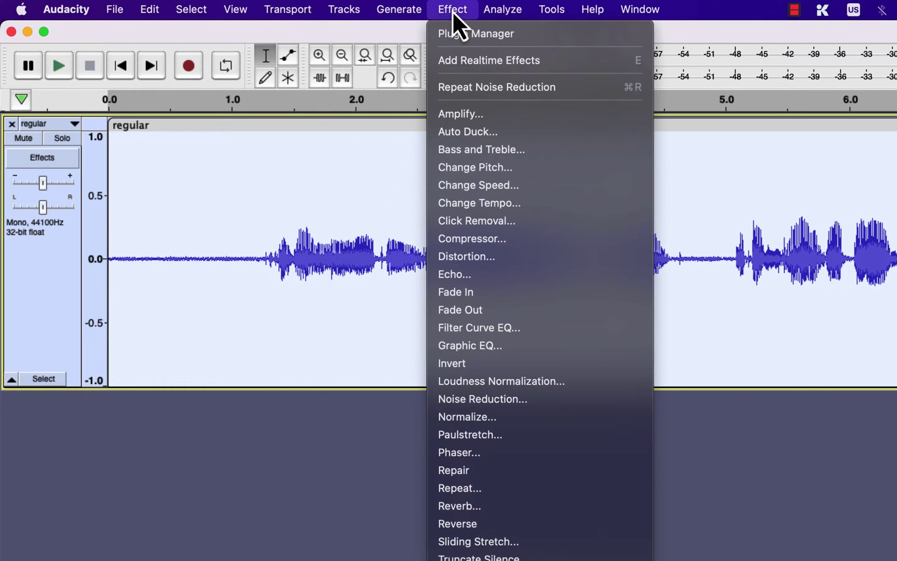
left_click(443, 401)
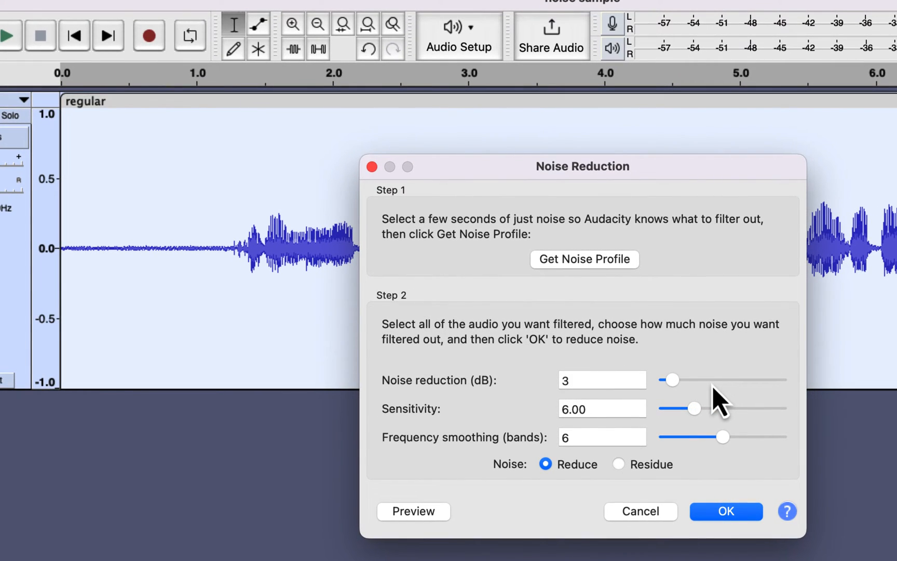
Set noise reduction to 12 dB and, after trying sensitivity 24 and 0, leave it at 6.
left_click_drag(673, 379, 693, 380)
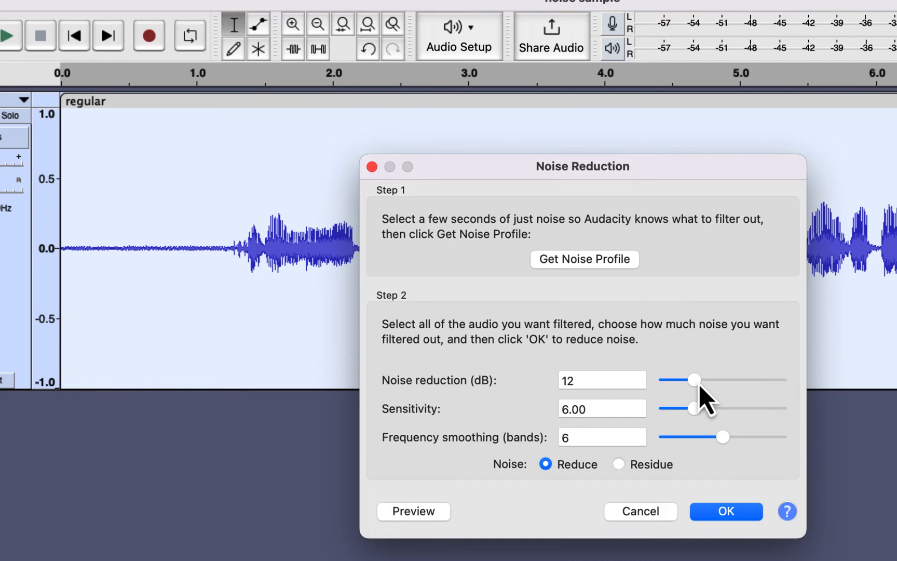
left_click_drag(693, 408, 804, 418)
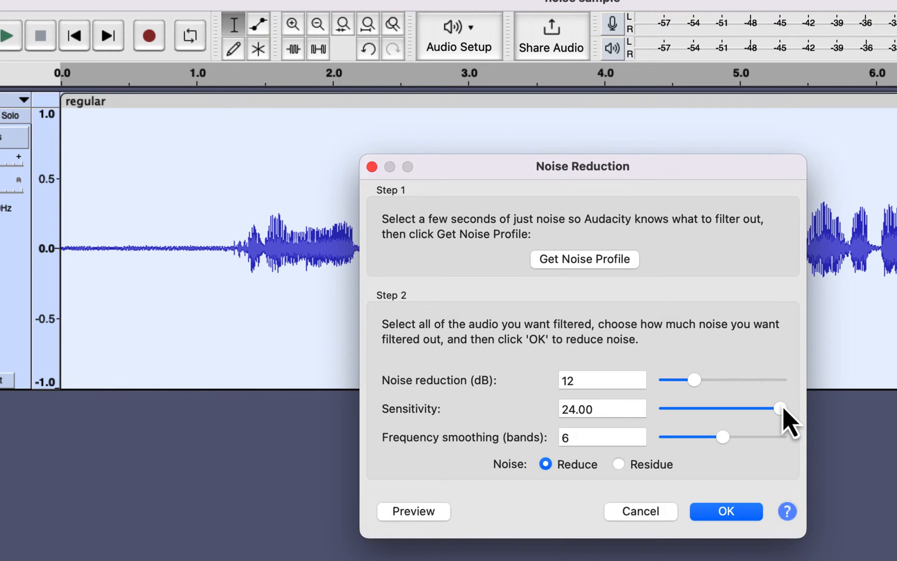
left_click_drag(780, 408, 643, 408)
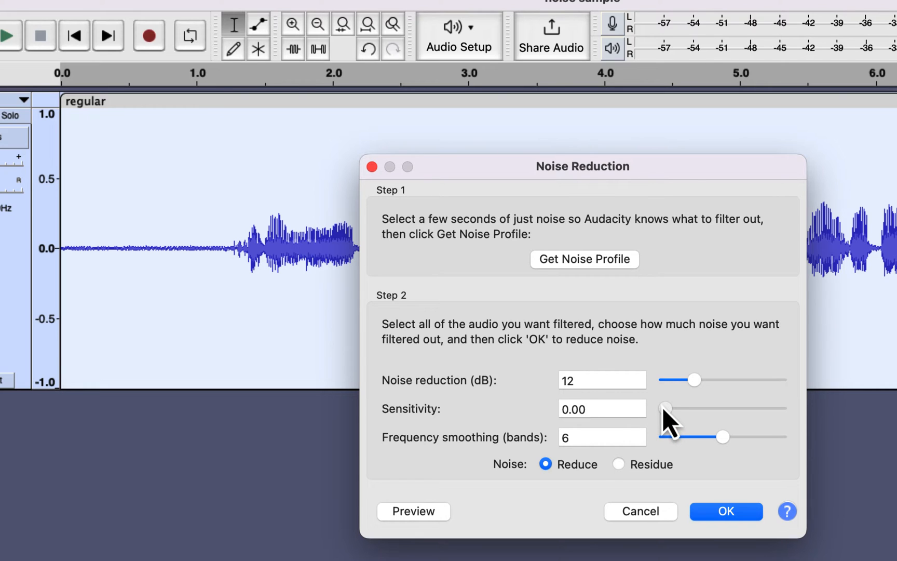
left_click_drag(665, 408, 694, 409)
left_click(788, 512)
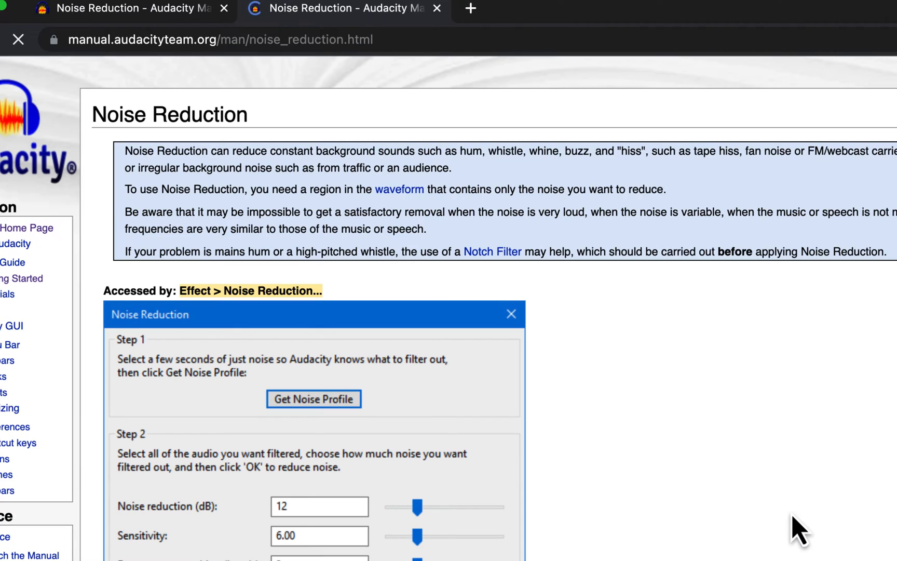
scroll(725, 491, "down", 5)
scroll(726, 491, "down", 5)
scroll(726, 491, "down", 5)
scroll(729, 495, "down", 3)
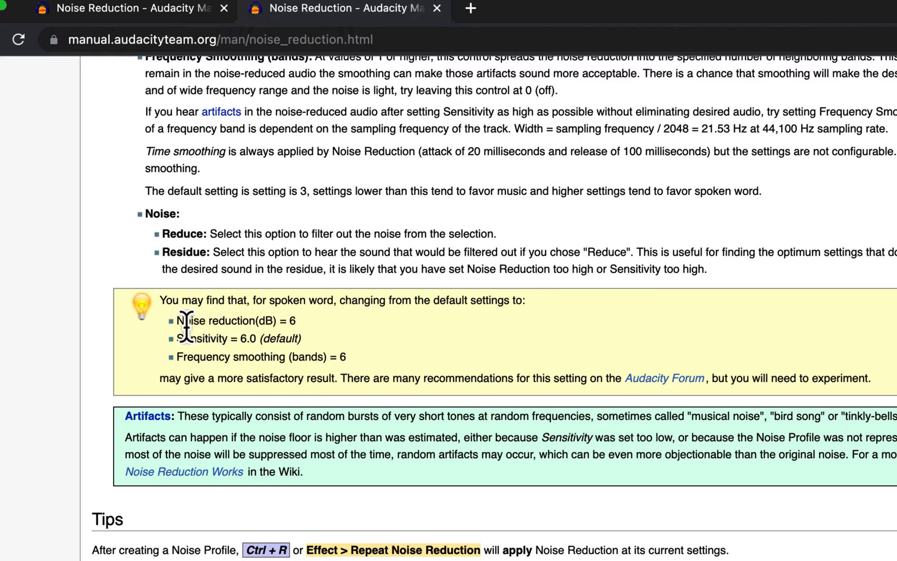
left_click_drag(176, 320, 321, 351)
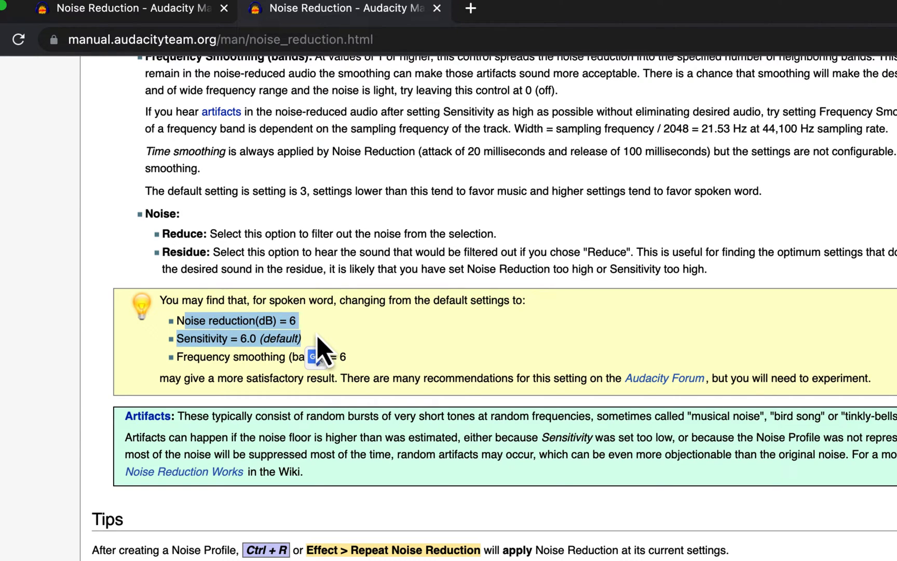
left_click(319, 350)
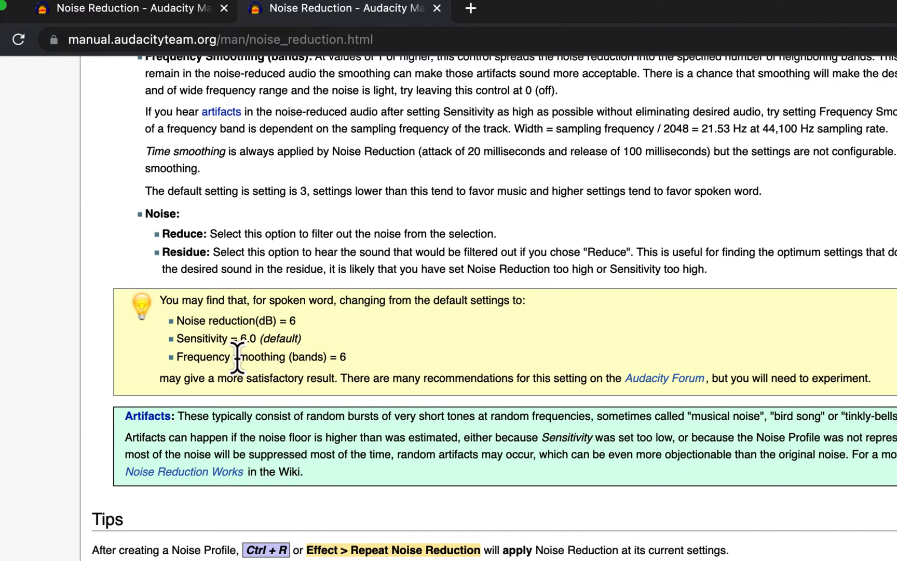
left_click_drag(237, 358, 338, 357)
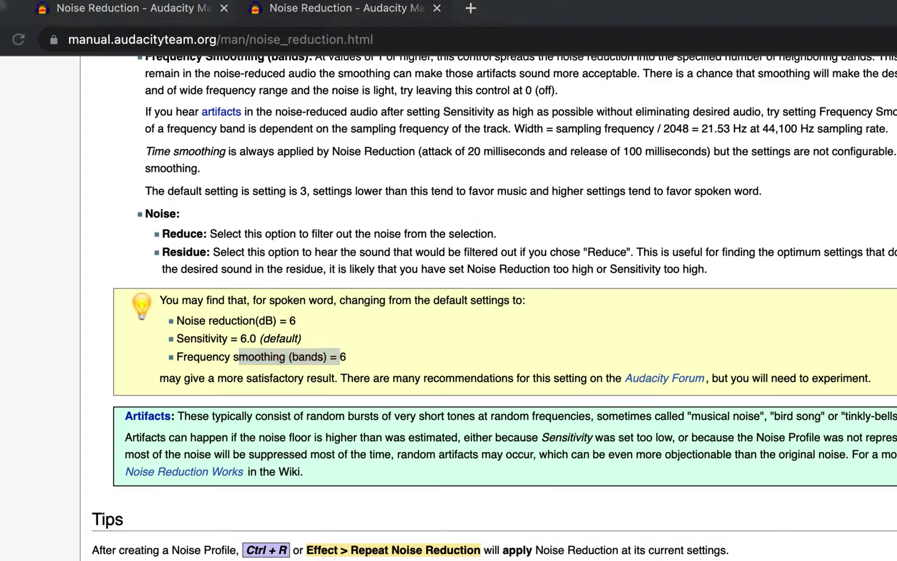
Return frequency smoothing to 6 bands and lower noise reduction to 6 dB.
key("super+Tab")
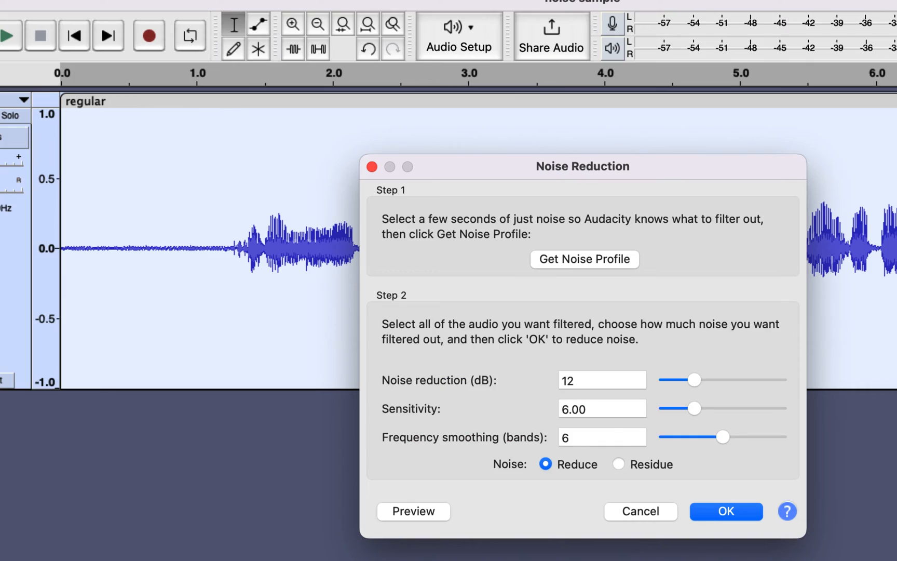
mouse_move(723, 437)
left_mouse_down()
mouse_move(693, 436)
mouse_move(733, 437)
mouse_move(704, 436)
mouse_move(713, 437)
left_mouse_up()
mouse_move(714, 437)
left_mouse_down()
mouse_move(698, 437)
mouse_move(723, 438)
left_mouse_up()
left_click_drag(695, 379, 678, 380)
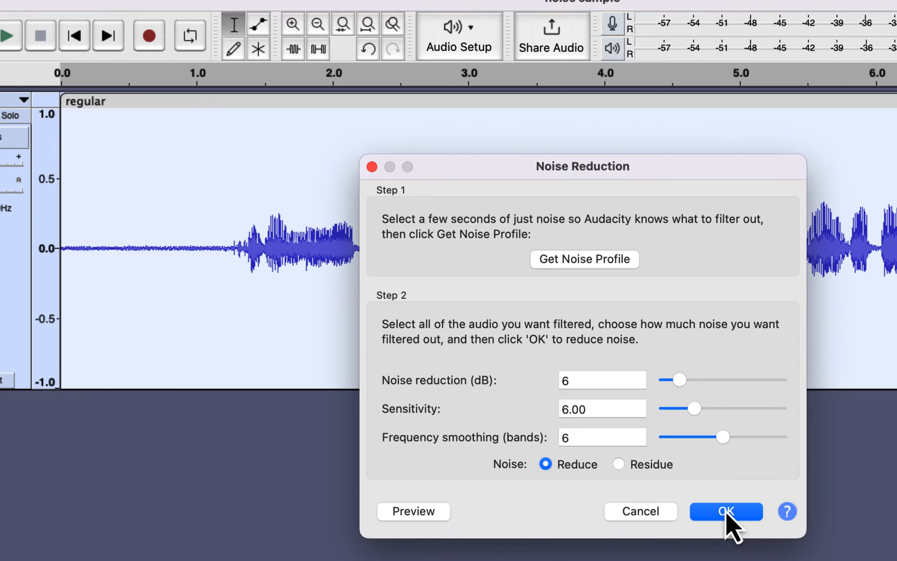
Preview the 6 dB reduction, then raise it to 12 dB and preview again.
left_click(404, 518)
left_click_drag(680, 380, 696, 379)
left_click(415, 512)
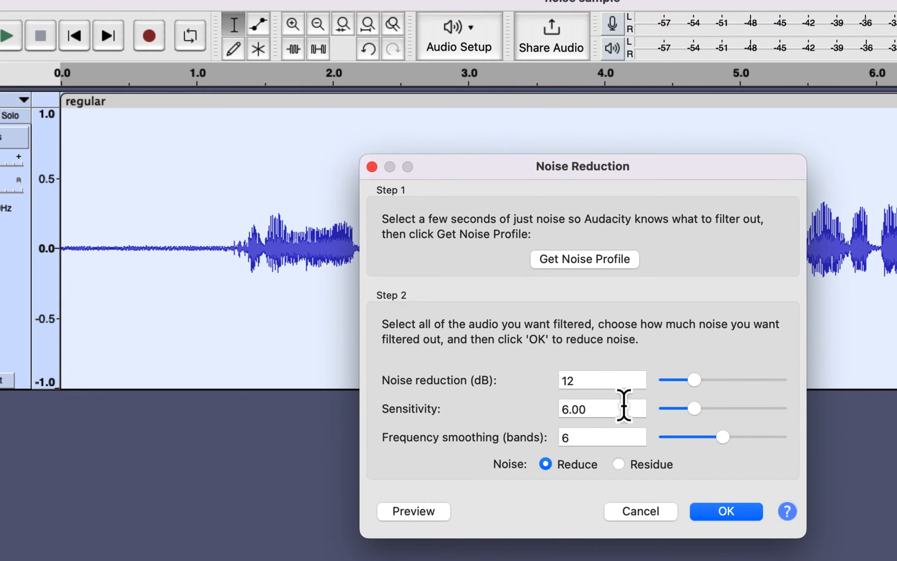
Preview the reduction at about 21 dB, then settle the amount at 9 dB.
left_click_drag(694, 379, 716, 381)
left_click(421, 511)
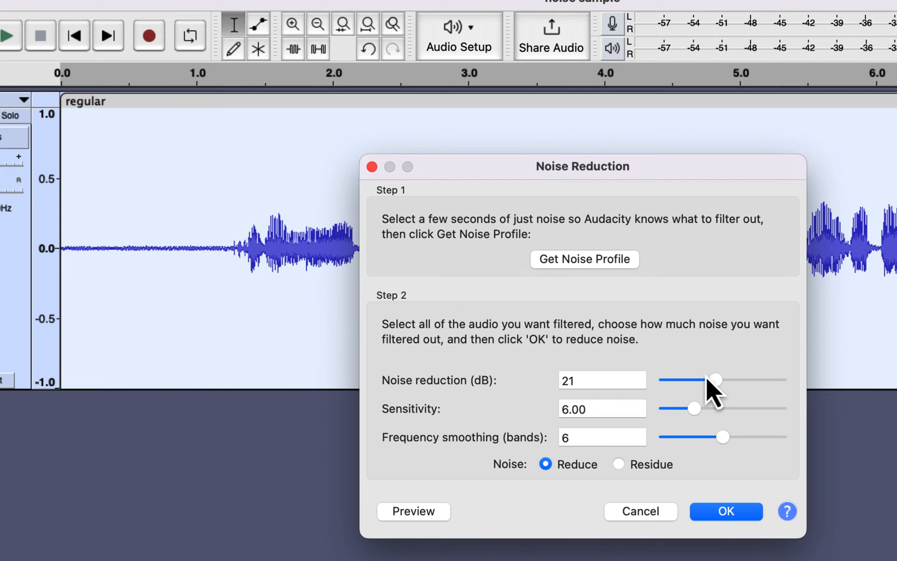
left_click_drag(715, 380, 687, 381)
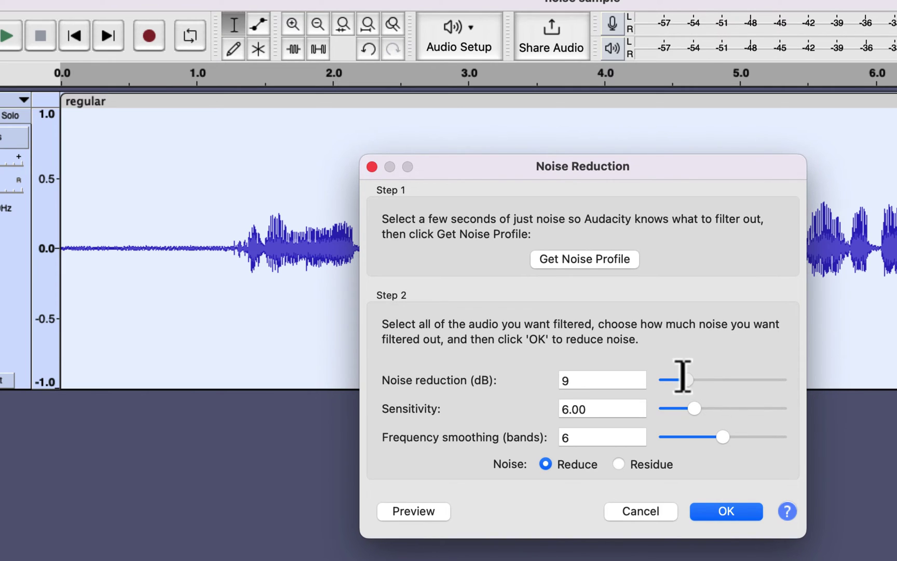
Apply 9 dB noise reduction with sensitivity 6 and 6 smoothing bands to the track.
left_click(726, 511)
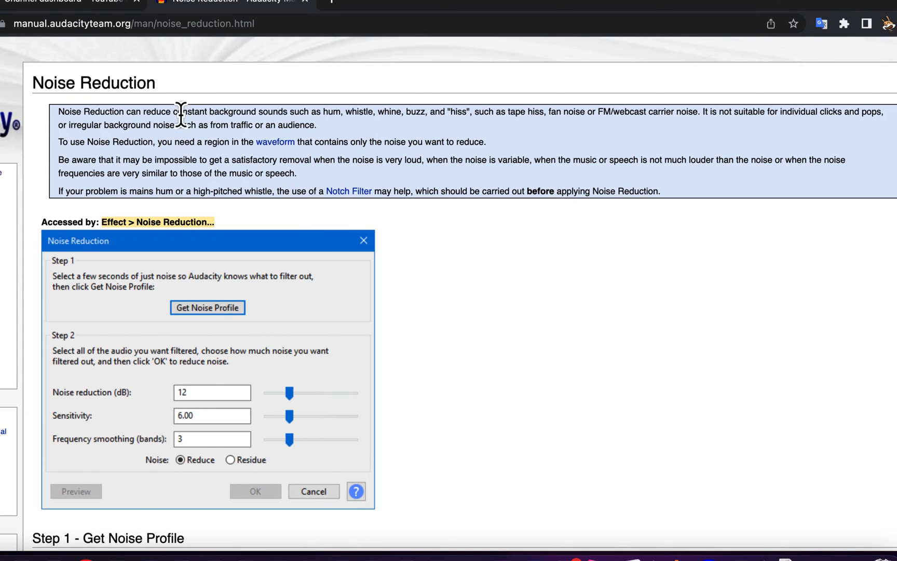
mouse_move(168, 112)
left_mouse_down()
mouse_move(312, 118)
mouse_move(387, 134)
left_mouse_up()
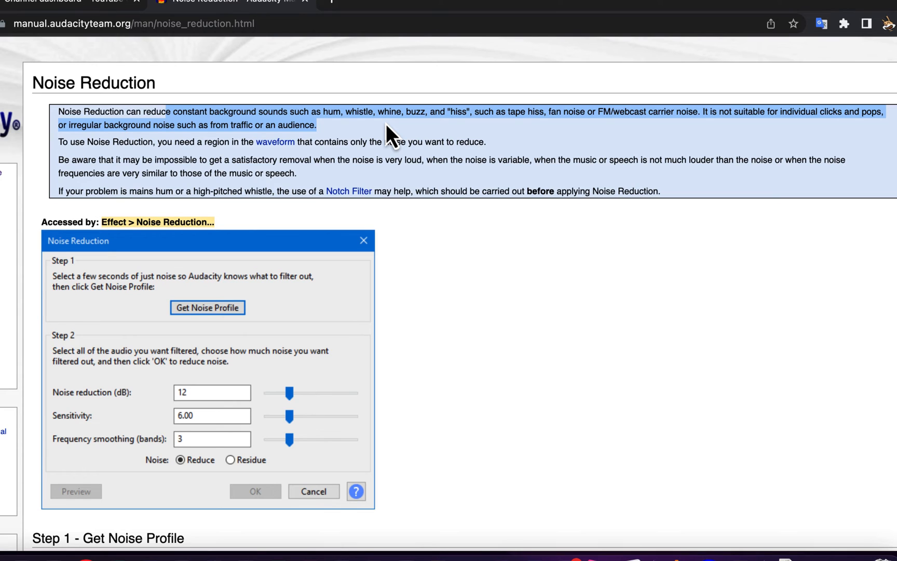
left_click(242, 121)
left_click_drag(229, 125, 334, 137)
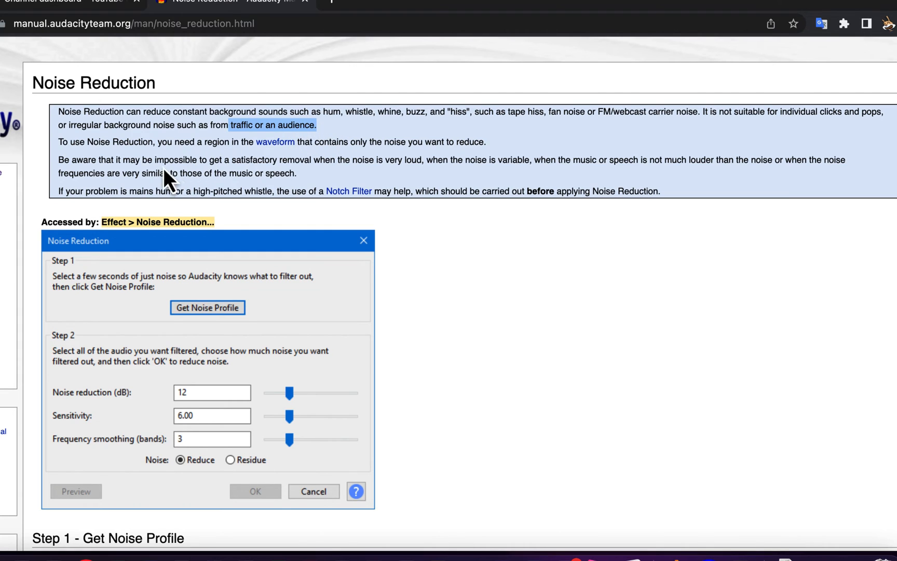
left_click_drag(138, 160, 303, 157)
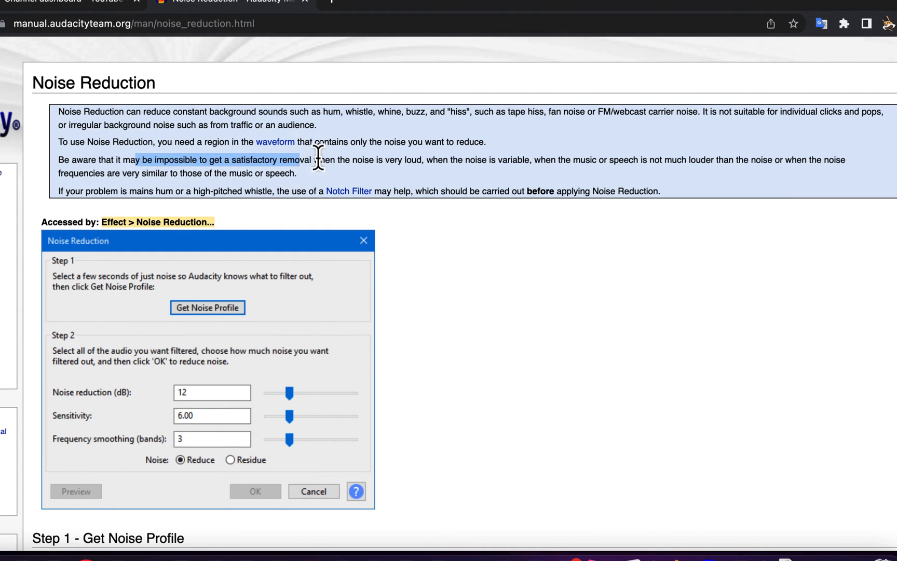
left_click_drag(353, 160, 538, 162)
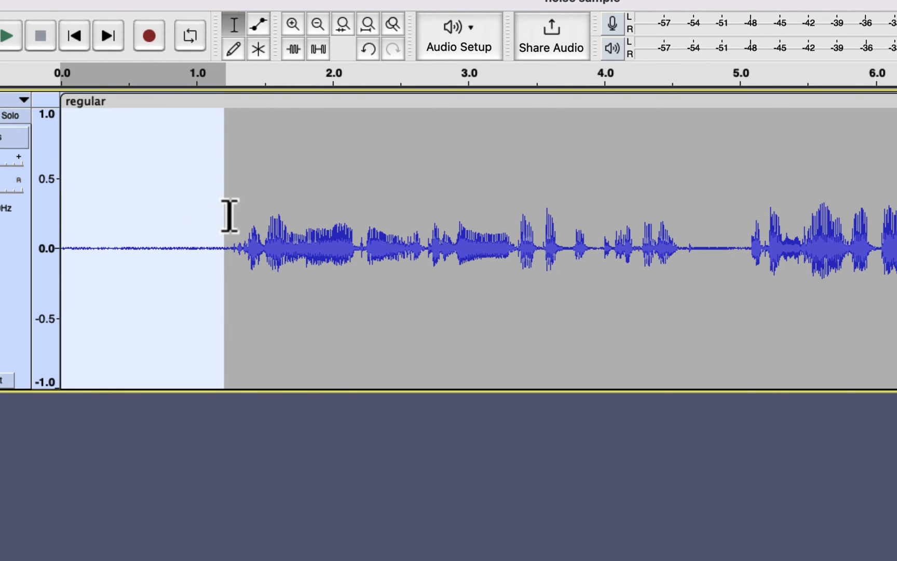
Select the first spoken phrase from about 1.3 to 3.9 s and play it back.
left_click_drag(239, 238, 509, 251)
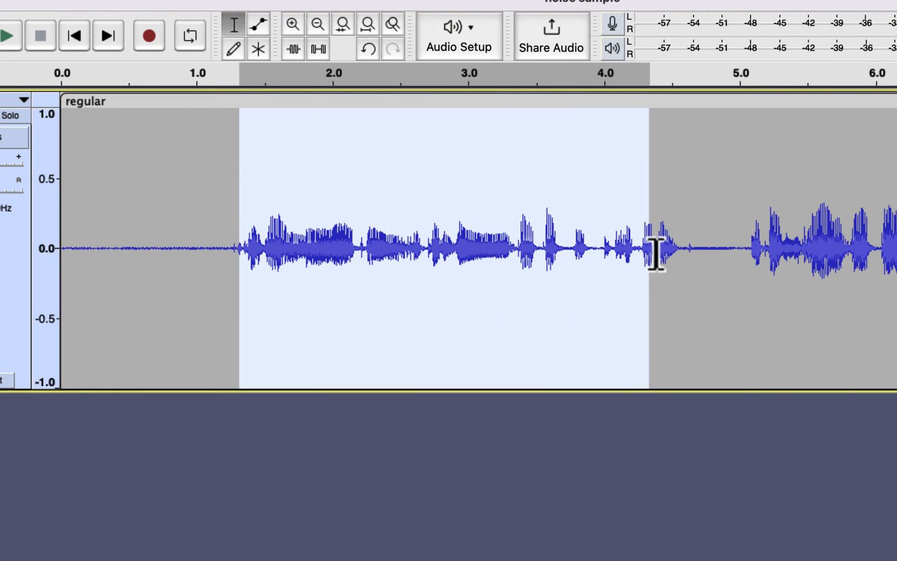
left_click_drag(658, 252, 679, 258)
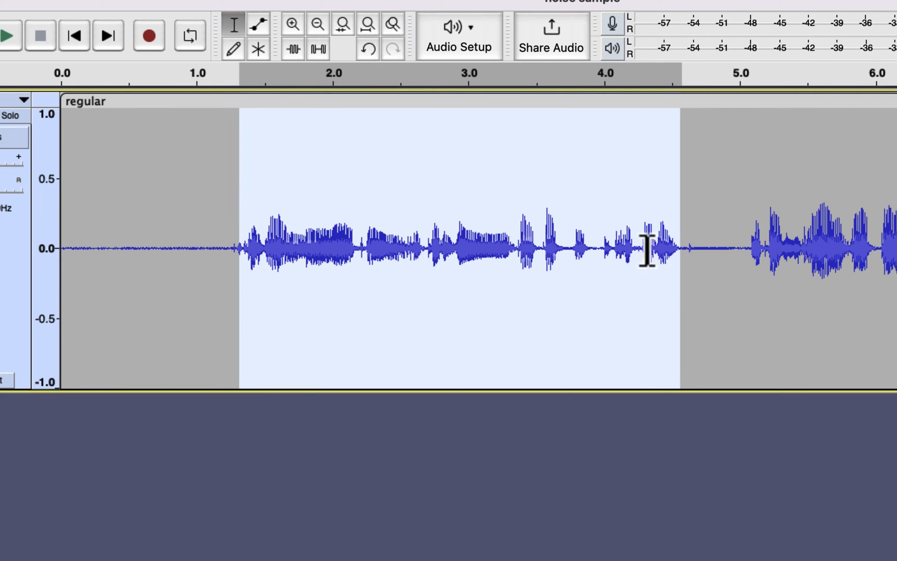
left_click_drag(232, 247, 571, 251)
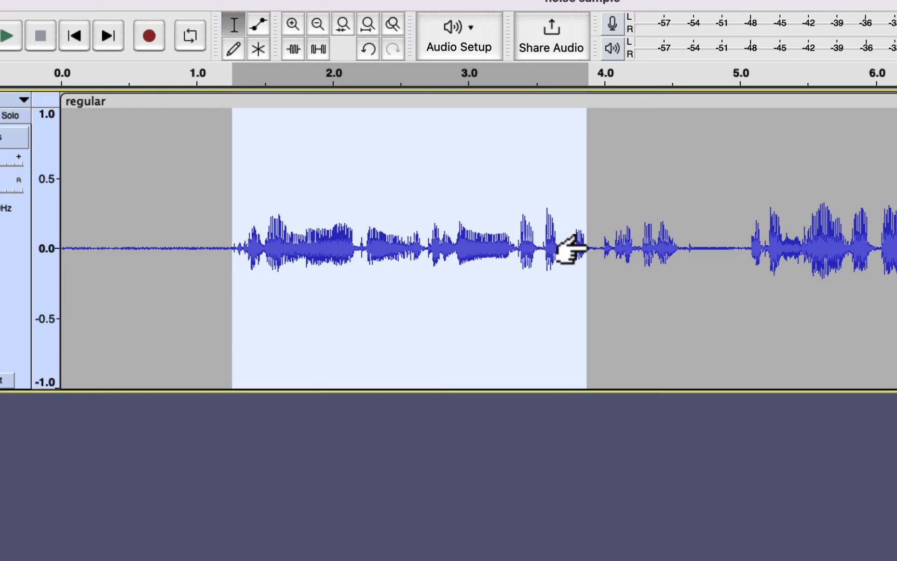
key("space")
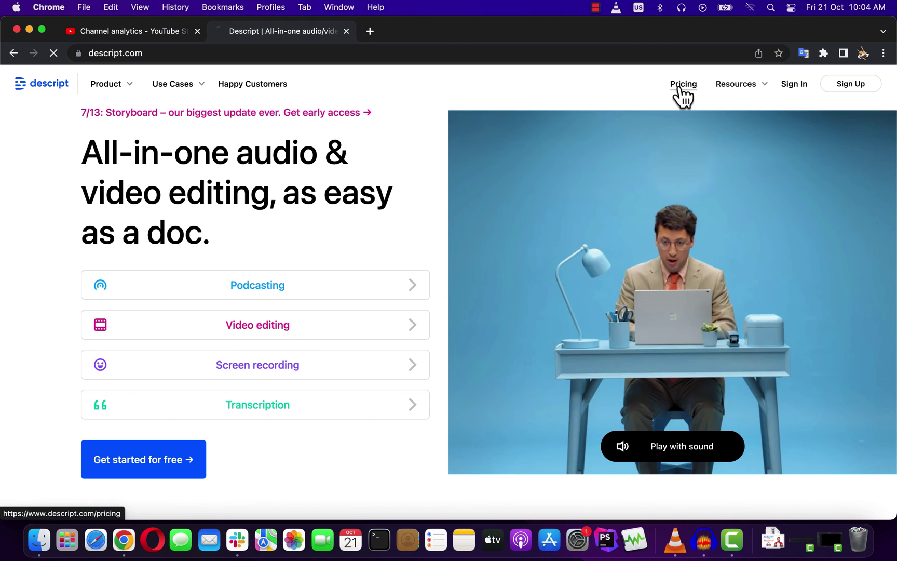
View Descript's pricing plans and briefly highlight the Free plan's 3 hrs of transcription.
left_click(678, 92)
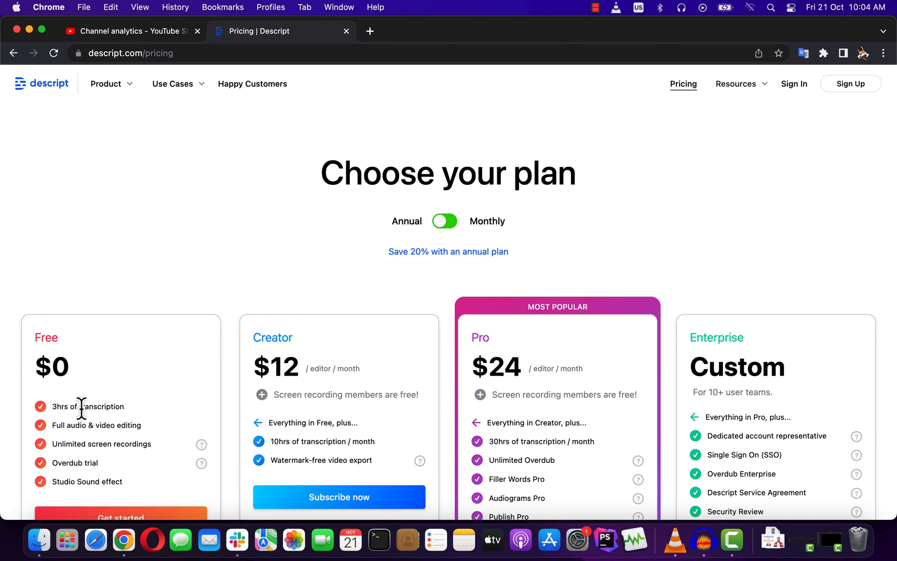
triple_click(62, 407)
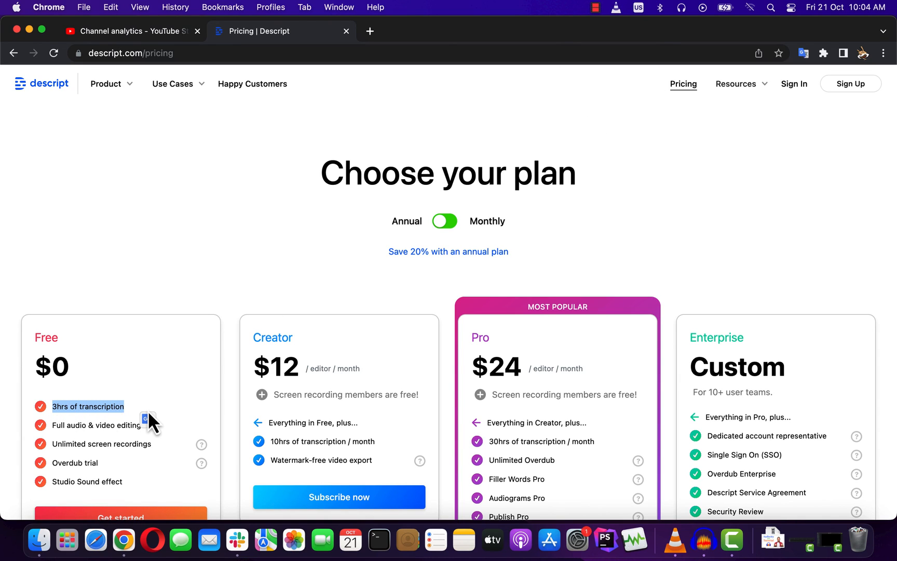
left_click(148, 420)
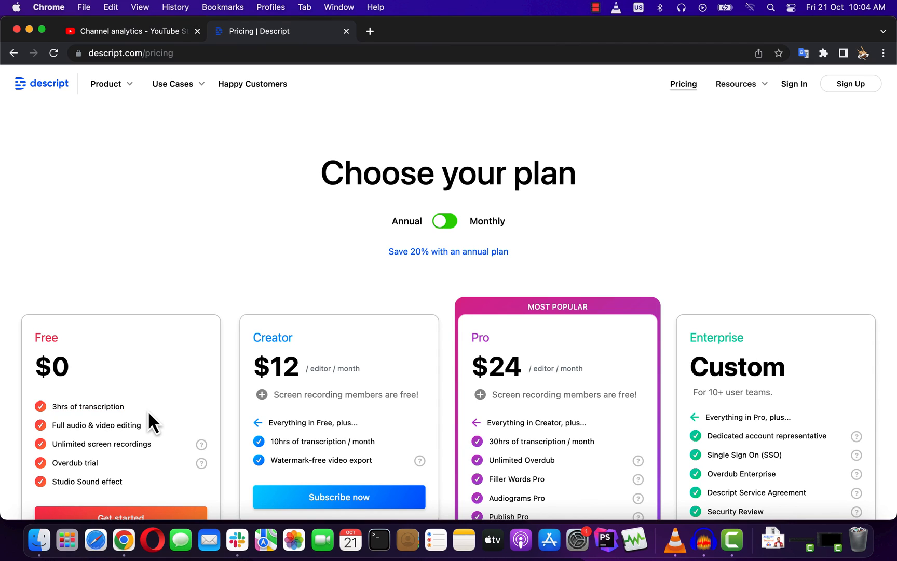